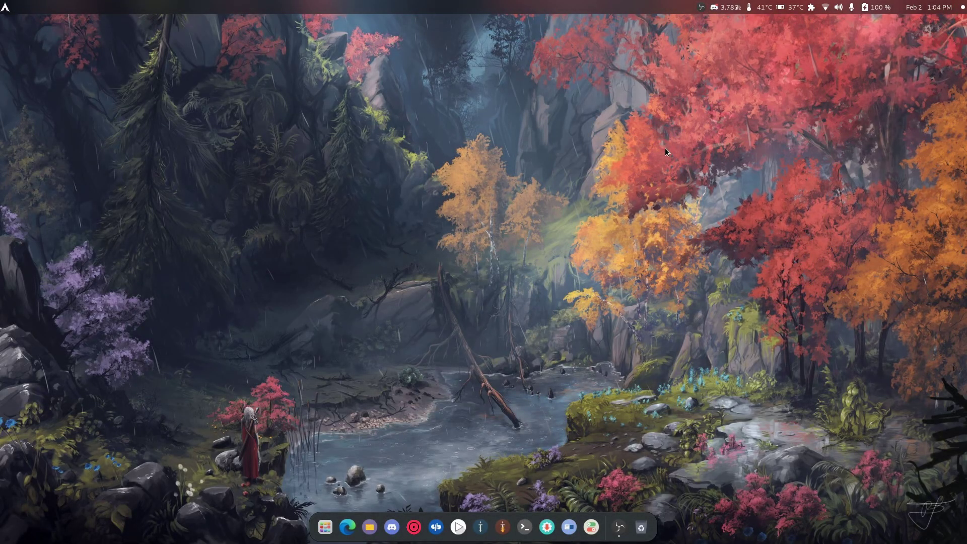
# Step: Open a terminal from the dock and step back through shell history to the mutter_settings command
pyautogui.click(525, 528)
pyautogui.press('Up')
pyautogui.press('Up')
pyautogui.press('Up')
pyautogui.press('Up')
pyautogui.press('Up')
pyautogui.press('Down')
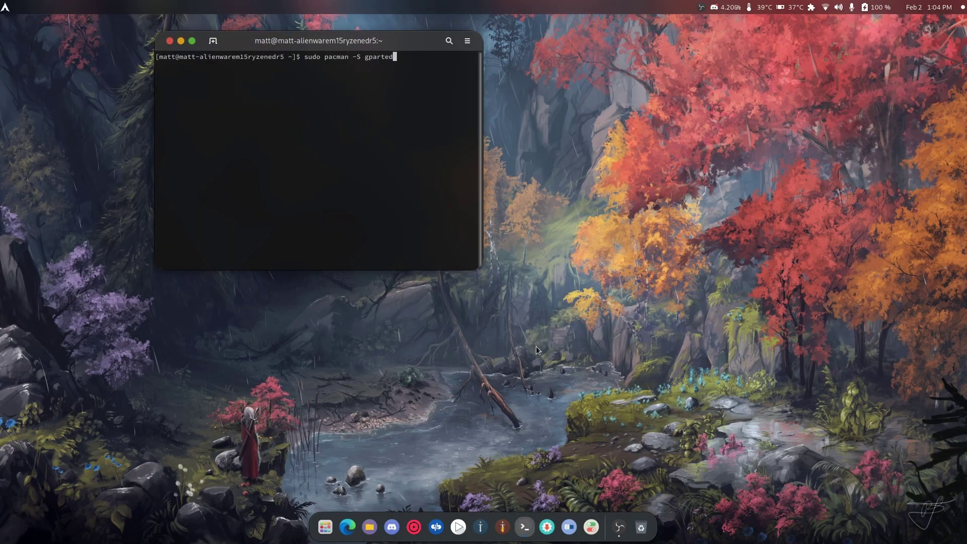
pyautogui.press('Up')
pyautogui.press('Down')
pyautogui.press('Down')
pyautogui.press('Up')
pyautogui.press('Up')
pyautogui.press('Down')
pyautogui.press('Up')
pyautogui.press('Up')
pyautogui.press('Up')
pyautogui.press('Up')
pyautogui.press('Up')
pyautogui.press('Up')
pyautogui.press('Up')
pyautogui.press('Up')
pyautogui.press('Up')
# Step: Run mutter_settings and move the settings window to the left over the terminal
pyautogui.press('Return')
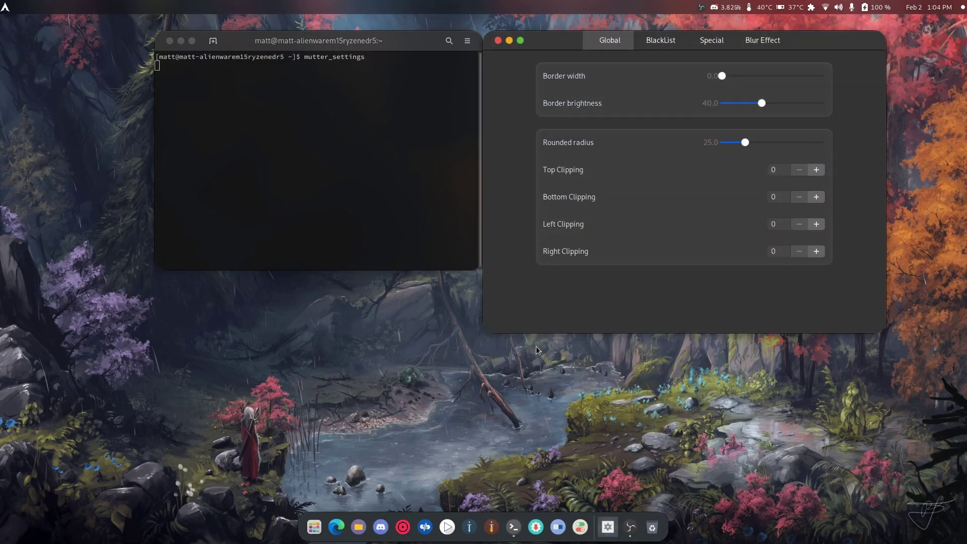
pyautogui.moveTo(558, 50); pyautogui.dragTo(268, 82)
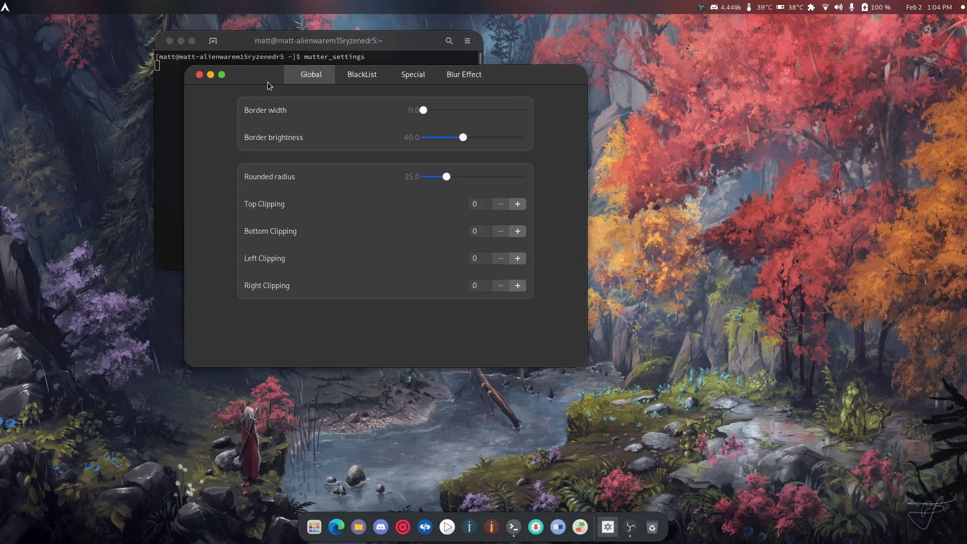
pyautogui.moveTo(271, 77); pyautogui.dragTo(295, 72)
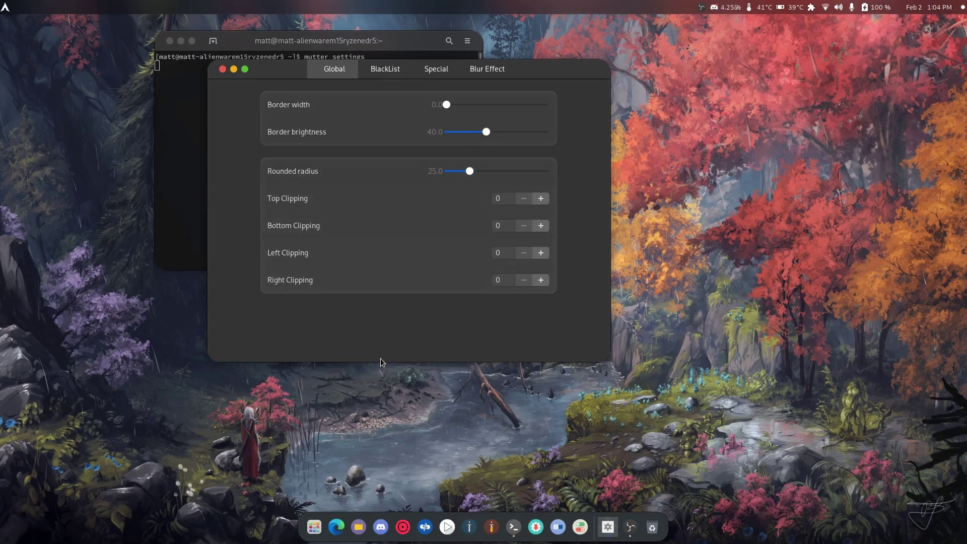
# Step: Open Files on the Home folder and place it to the right of the settings window
pyautogui.click(359, 527)
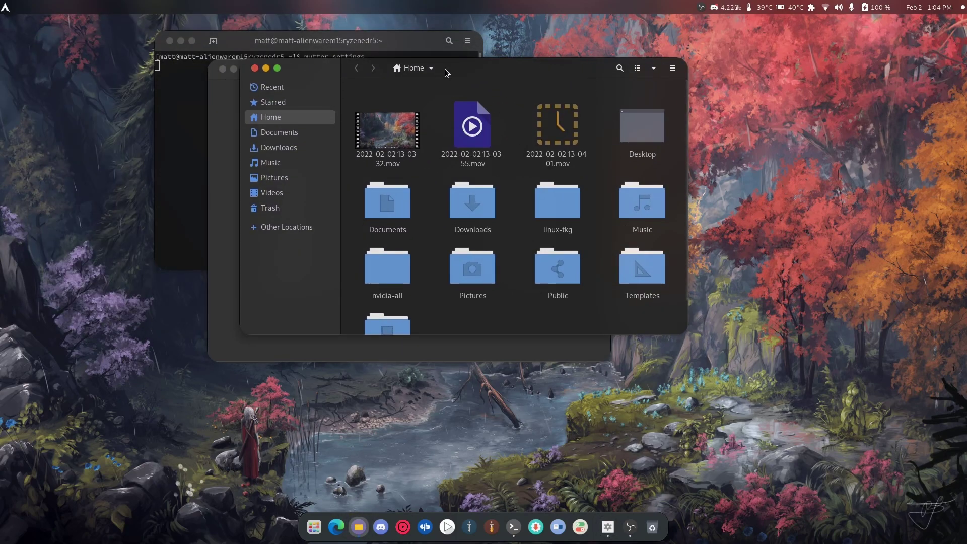
pyautogui.moveTo(438, 69); pyautogui.dragTo(685, 66)
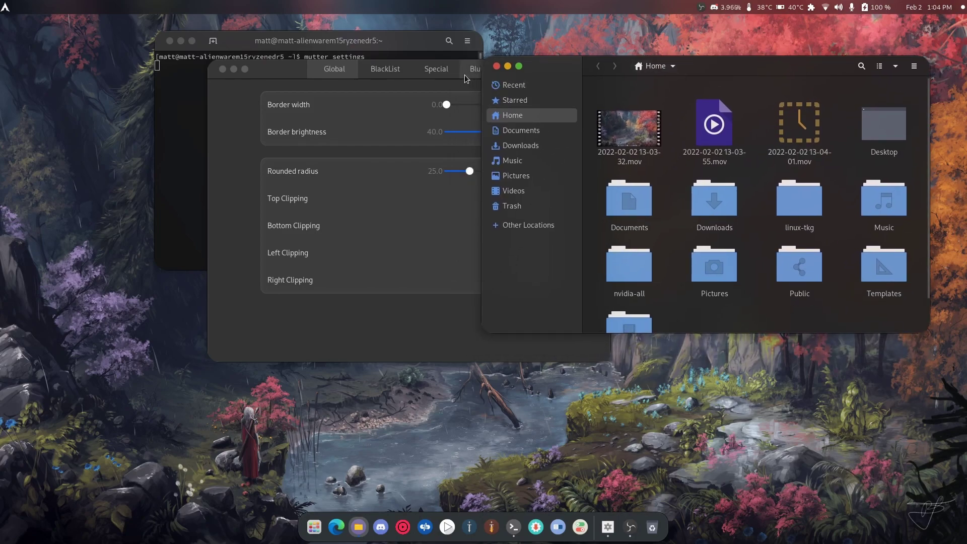
pyautogui.moveTo(349, 78); pyautogui.dragTo(196, 63)
pyautogui.moveTo(706, 72)
pyautogui.mouseDown()
pyautogui.moveTo(704, 82)
pyautogui.moveTo(713, 58)
pyautogui.mouseUp()
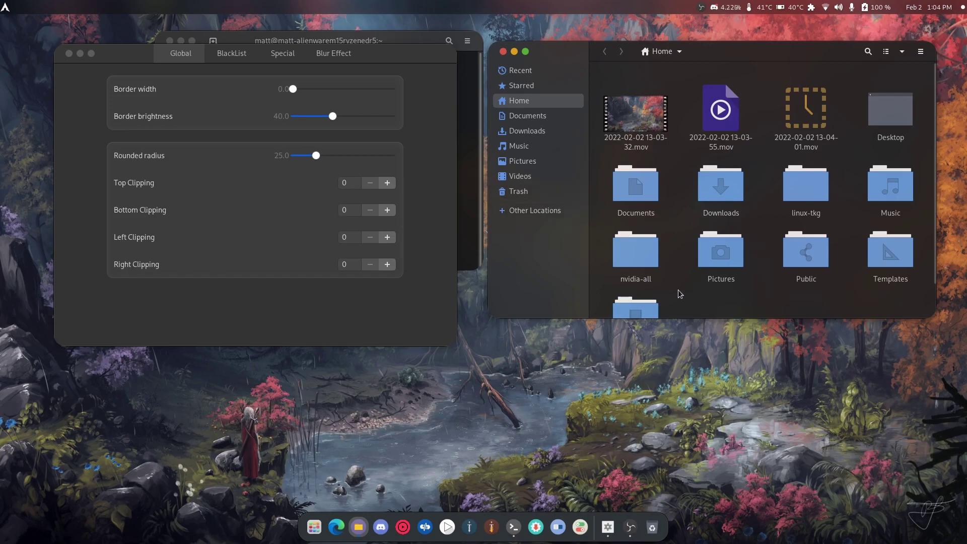
# Step: On the Blur Effect tab, set blur sigma 34.7, brightness 42.9 and blurred window opacity 83.2
pyautogui.click(330, 55)
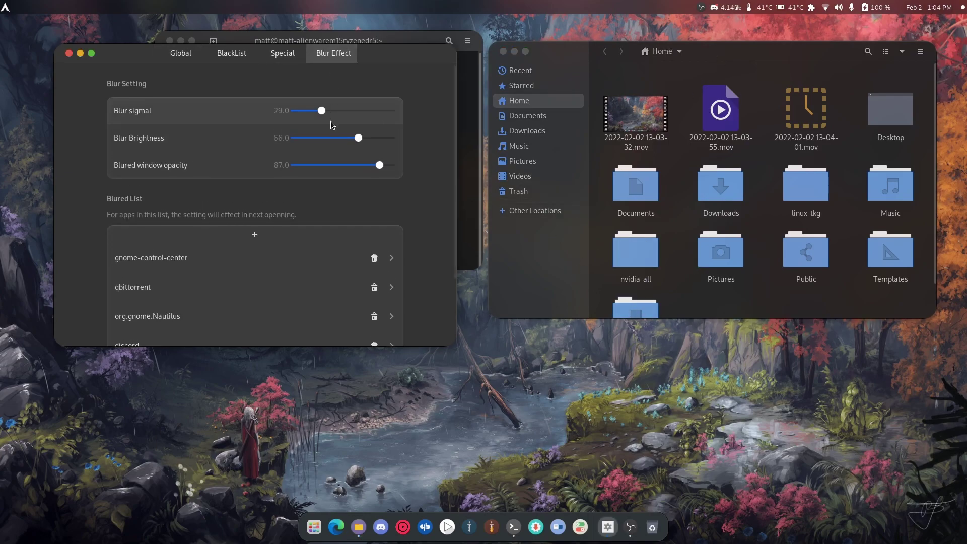
pyautogui.moveTo(322, 112)
pyautogui.mouseDown()
pyautogui.moveTo(259, 112)
pyautogui.moveTo(328, 117)
pyautogui.mouseUp()
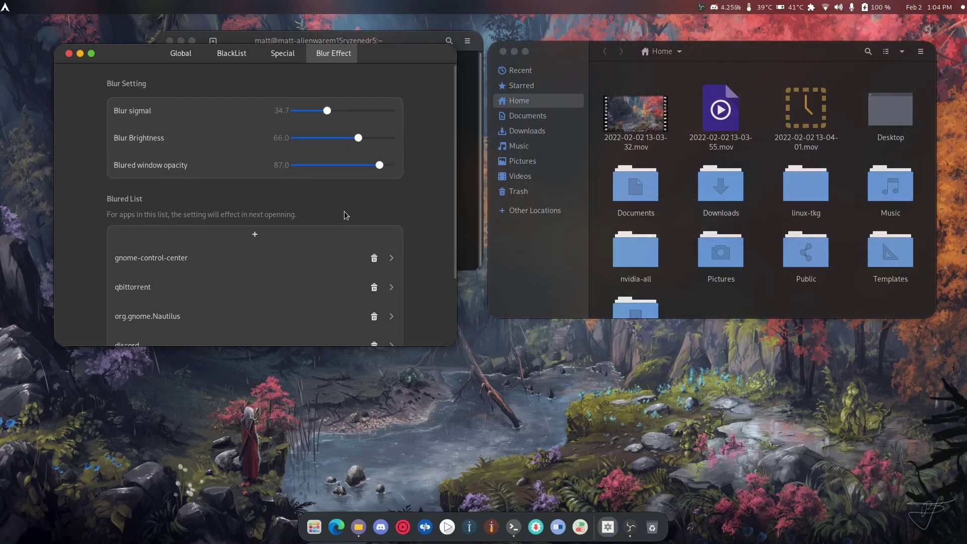
pyautogui.moveTo(358, 137); pyautogui.dragTo(231, 162)
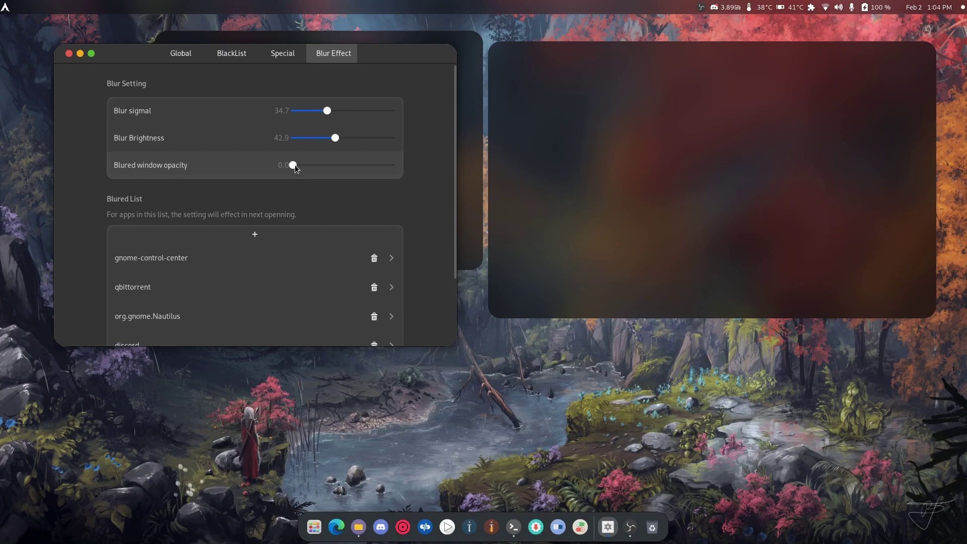
pyautogui.moveTo(291, 165); pyautogui.dragTo(371, 168)
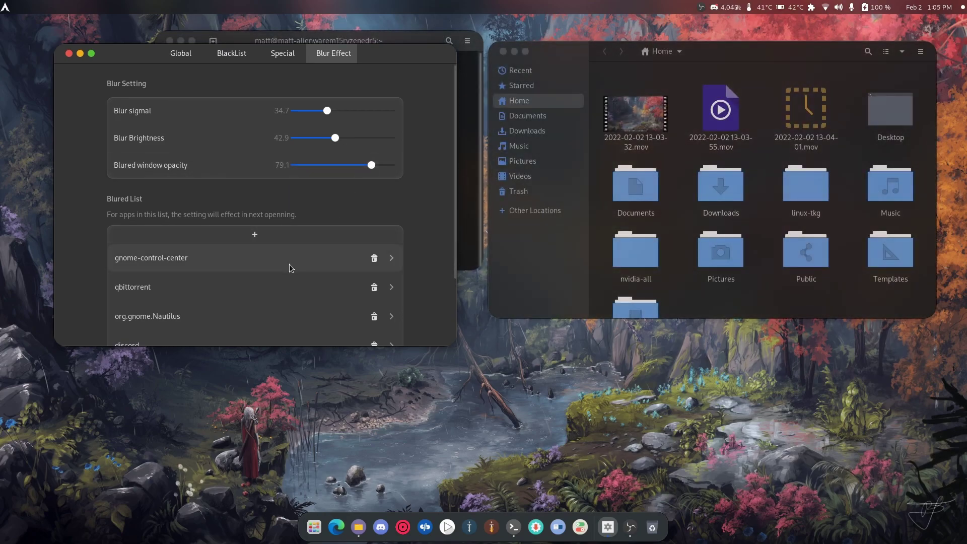
pyautogui.moveTo(370, 165); pyautogui.dragTo(376, 165)
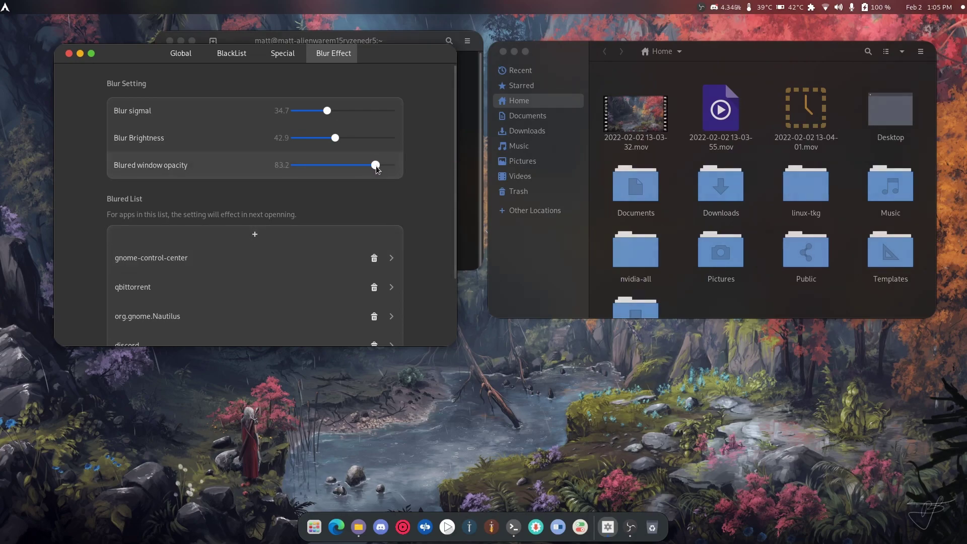
# Step: Add a new_item entry to the Blured List and pick the Files window for it
pyautogui.scroll(-3, 419, 219)
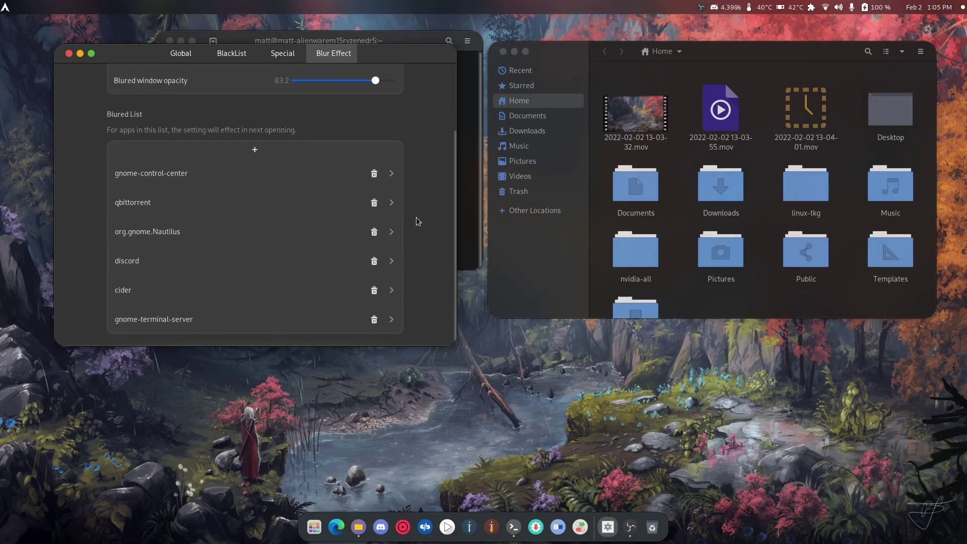
pyautogui.click(253, 156)
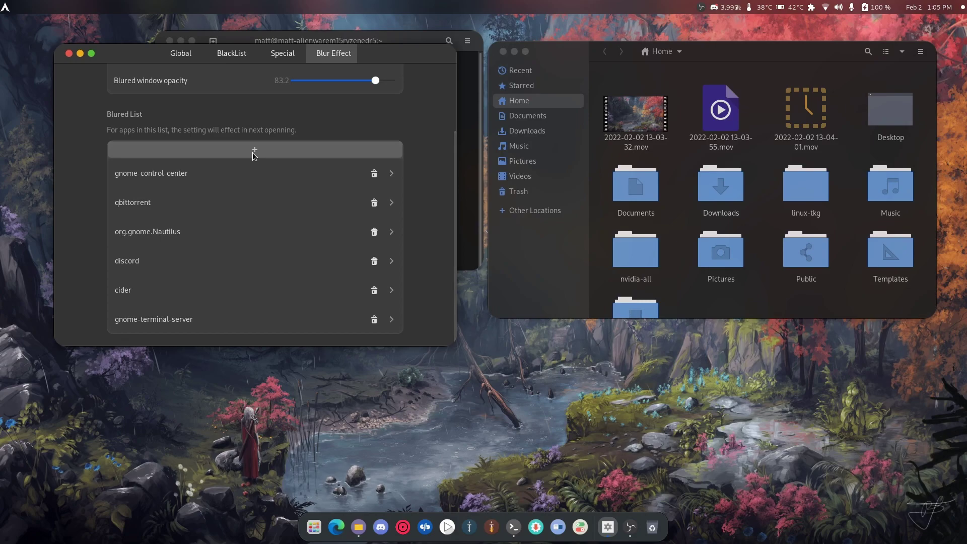
pyautogui.click(254, 151)
pyautogui.click(128, 204)
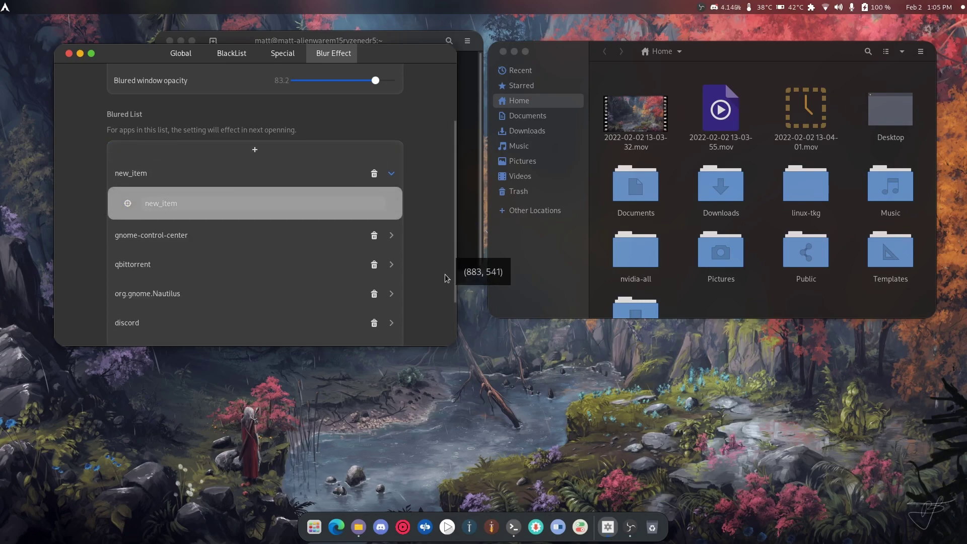
pyautogui.click(563, 268)
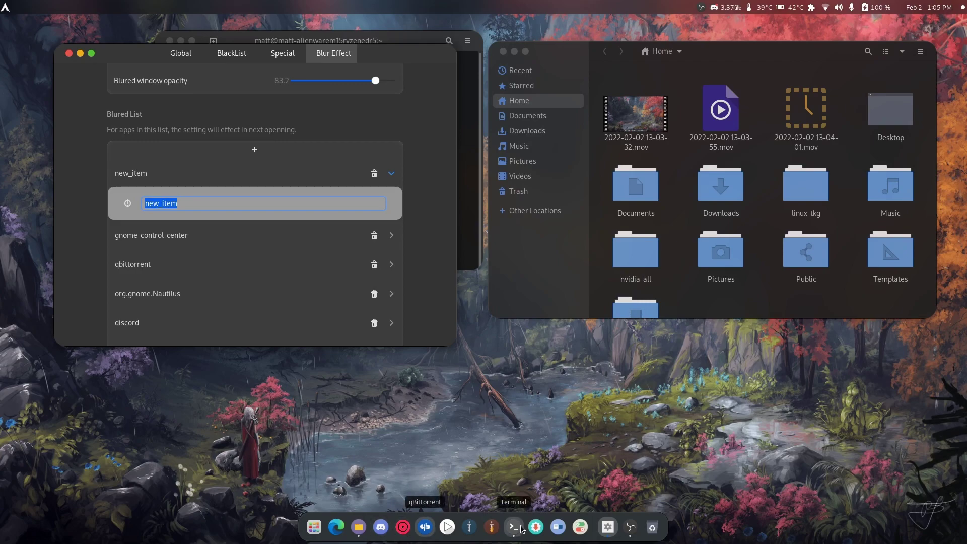
# Step: Set the new Blured List entry to pamac-manager by picking the Software window, then close it
pyautogui.click(536, 527)
pyautogui.moveTo(366, 23); pyautogui.dragTo(826, 66)
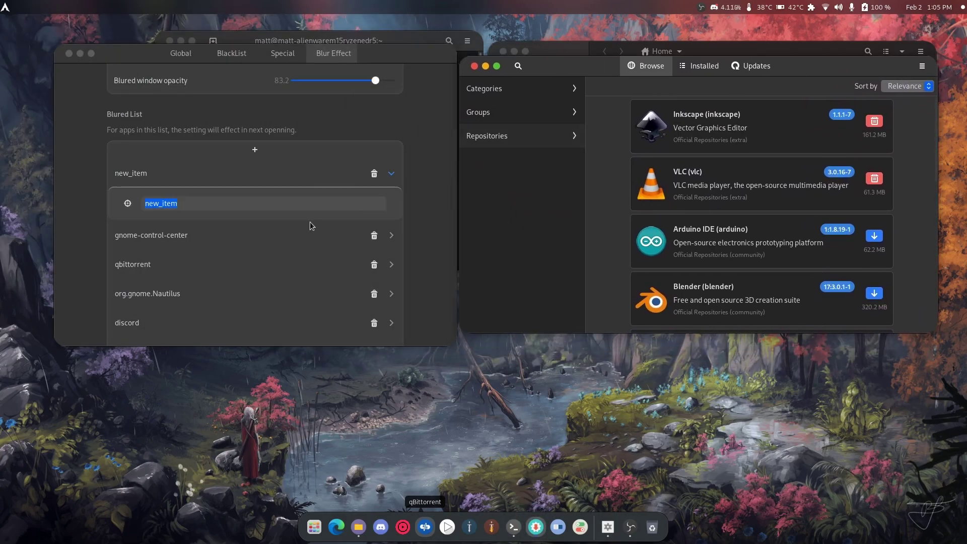
pyautogui.click(127, 203)
pyautogui.click(532, 207)
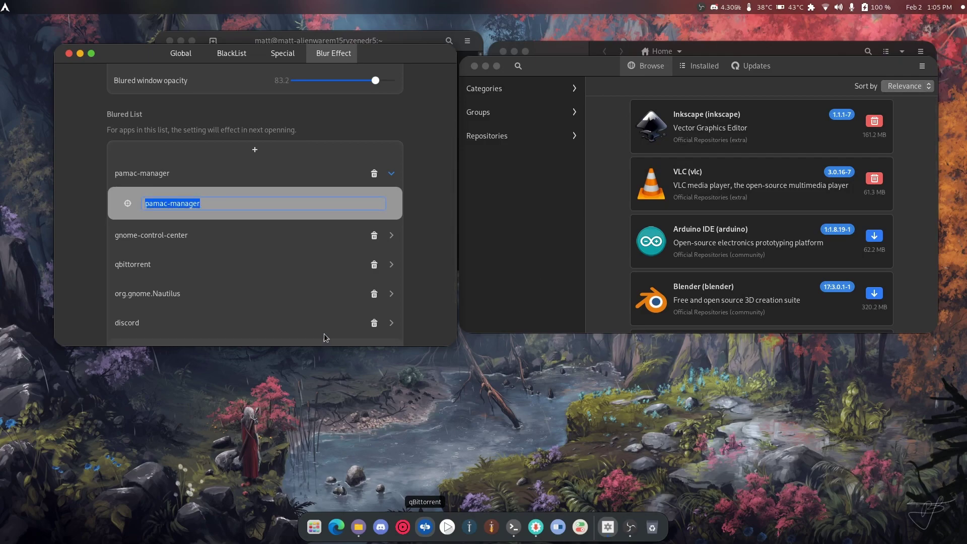
pyautogui.click(474, 66)
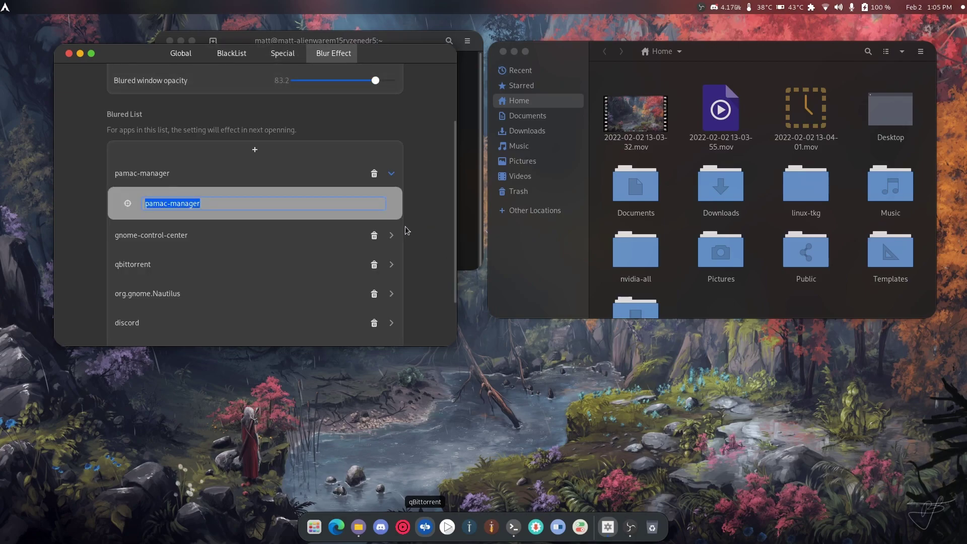
# Step: Expand gnome-control-center, drag the Software window over others to check its blur, then close it
pyautogui.click(133, 247)
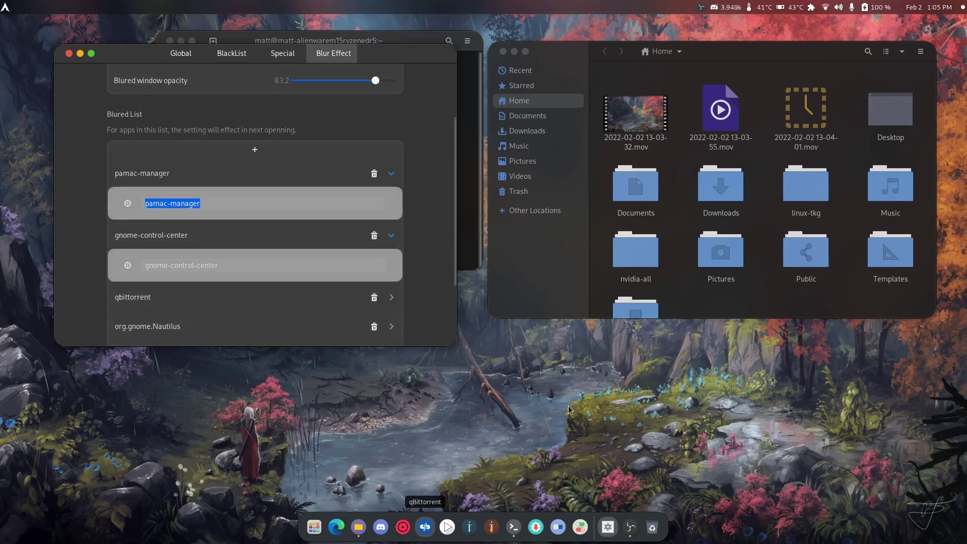
pyautogui.click(536, 527)
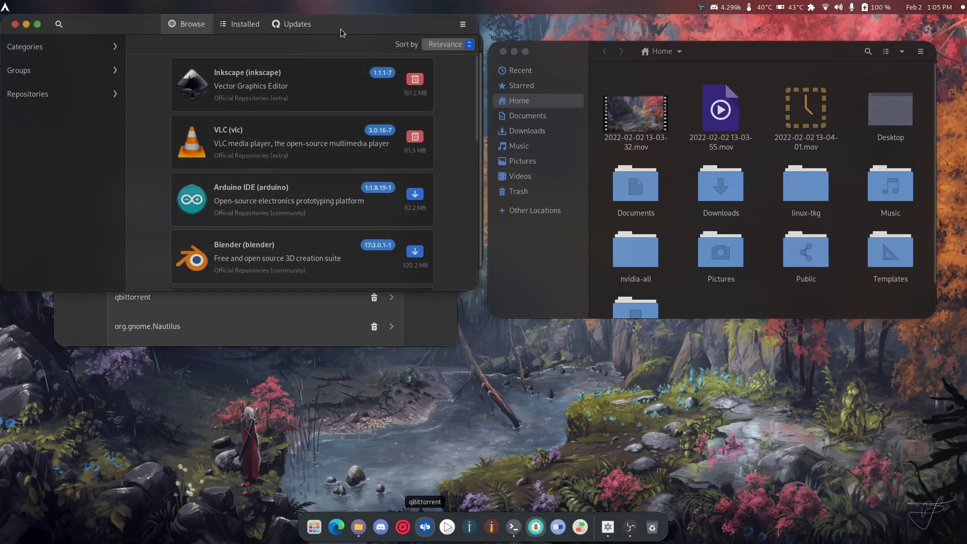
pyautogui.moveTo(343, 29); pyautogui.dragTo(411, 104)
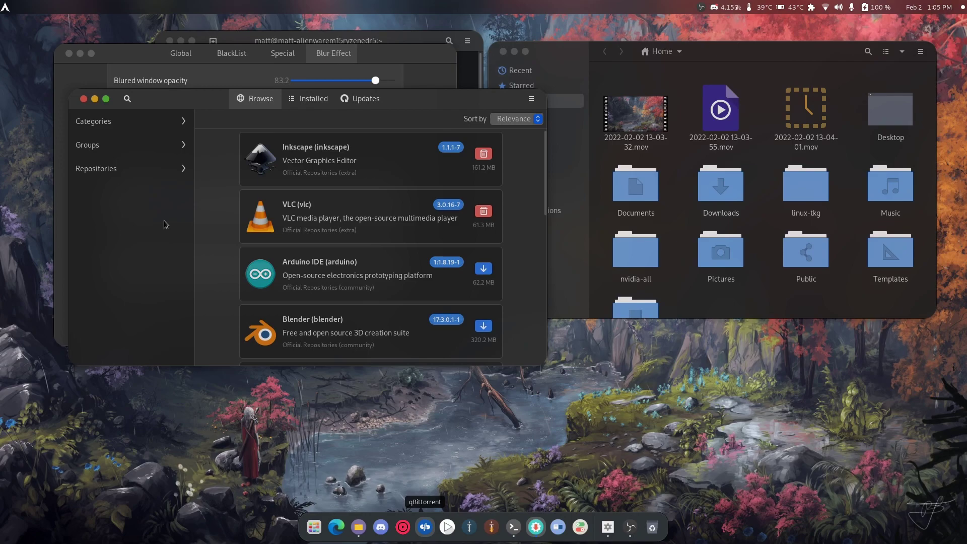
pyautogui.write('w')
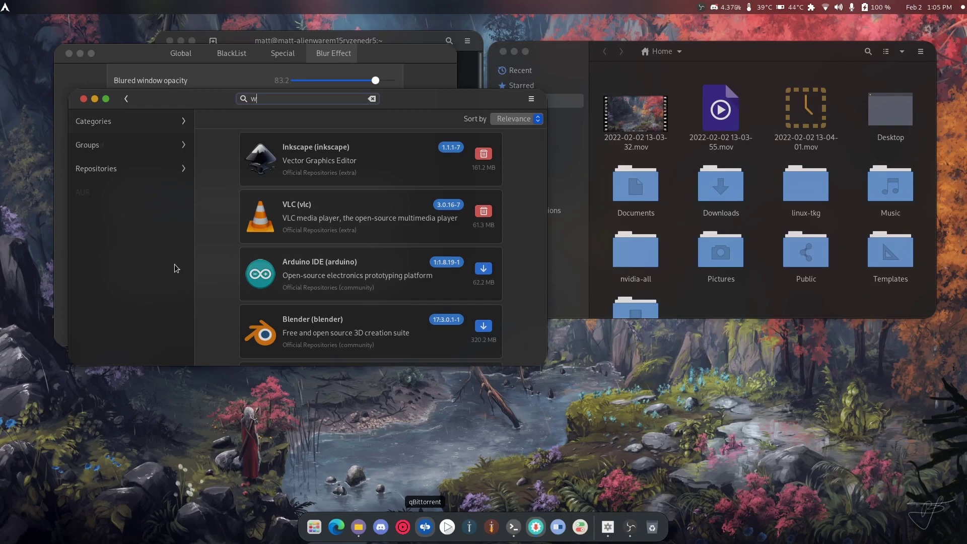
pyautogui.click(83, 98)
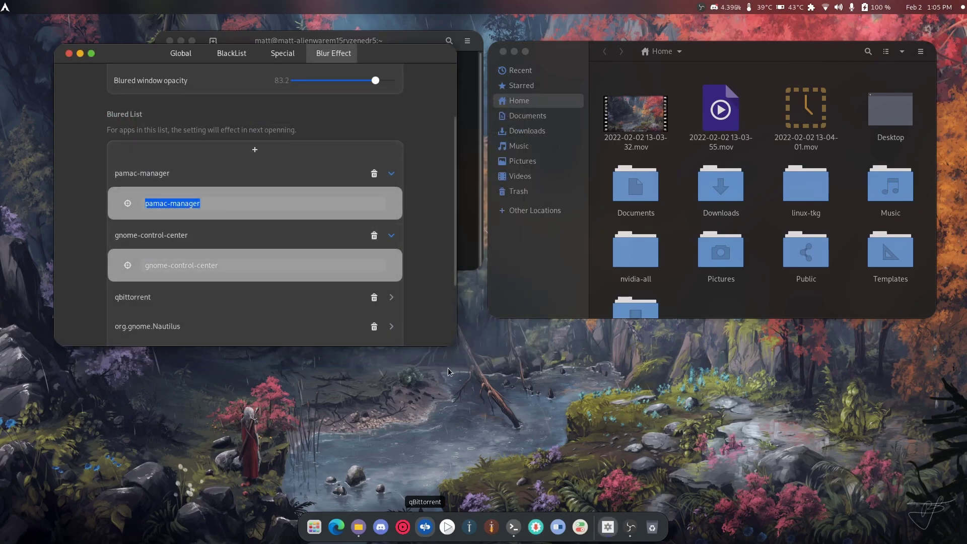
pyautogui.click(282, 54)
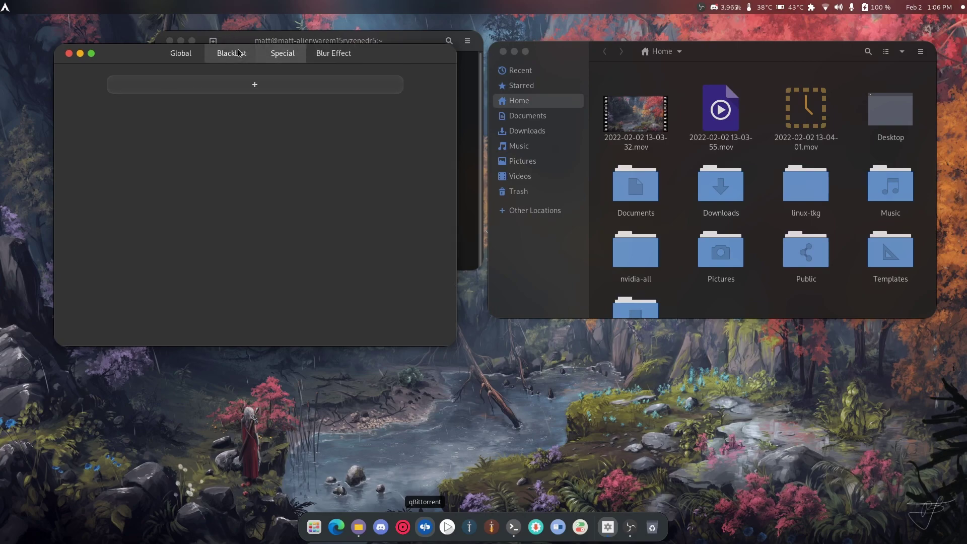
# Step: Sweep the Global rounded radius from 2.0 to 100, settle at 25.5, and close the settings
pyautogui.click(187, 55)
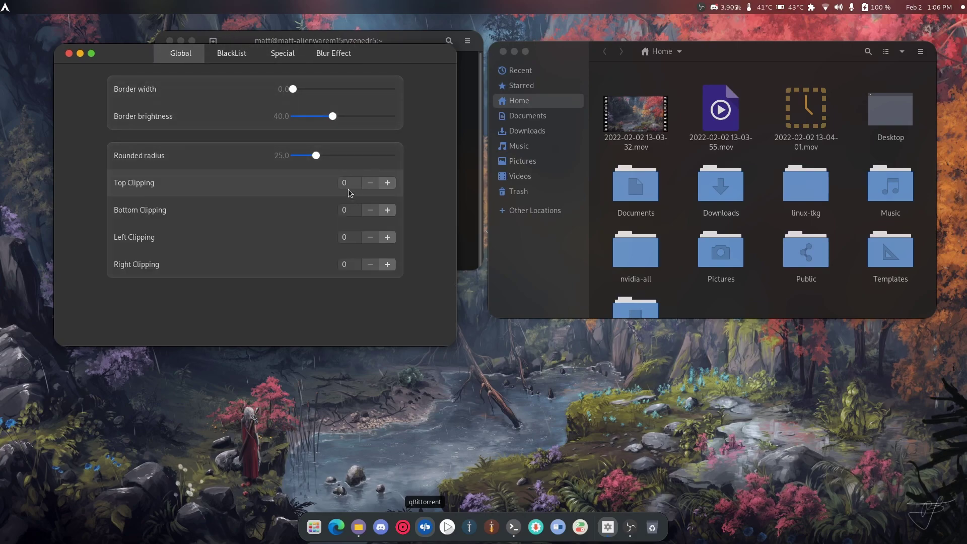
pyautogui.moveTo(316, 155); pyautogui.dragTo(269, 167)
pyautogui.moveTo(550, 53)
pyautogui.mouseDown()
pyautogui.moveTo(598, 74)
pyautogui.moveTo(565, 55)
pyautogui.mouseUp()
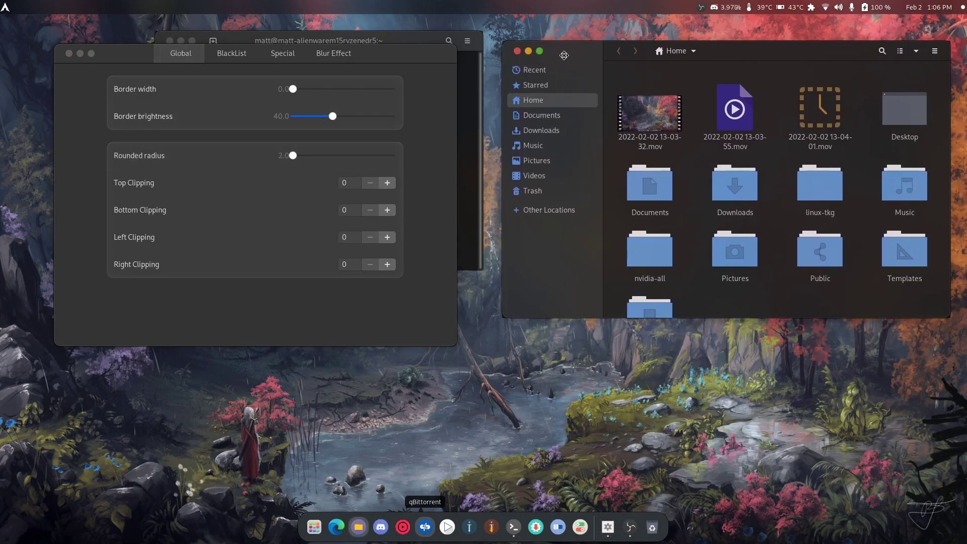
pyautogui.click(294, 156)
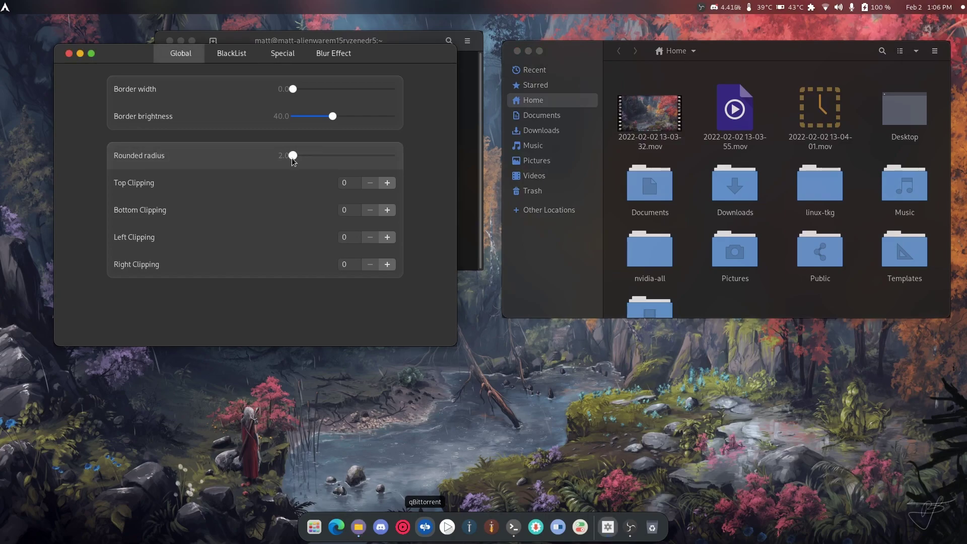
pyautogui.moveTo(293, 158); pyautogui.dragTo(524, 177)
pyautogui.moveTo(323, 155); pyautogui.dragTo(318, 179)
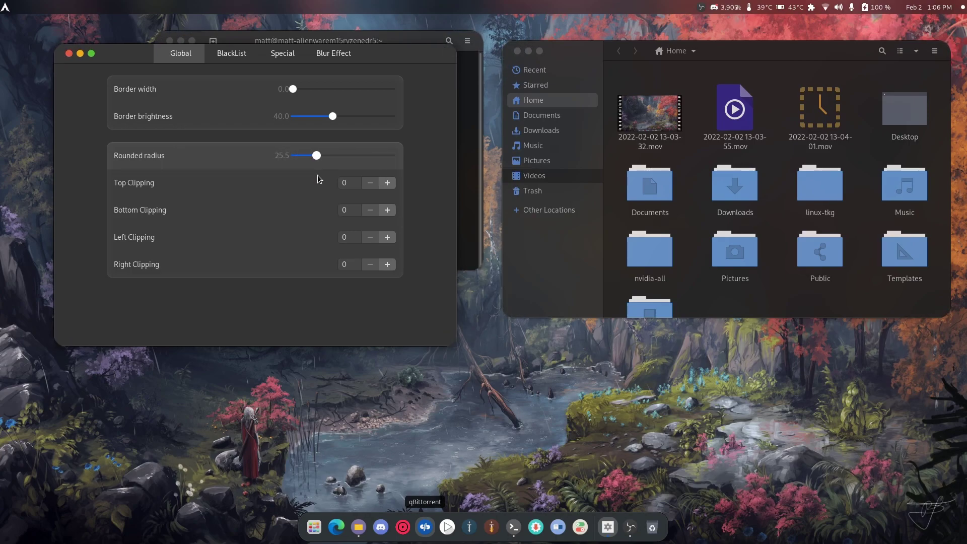
pyautogui.click(69, 54)
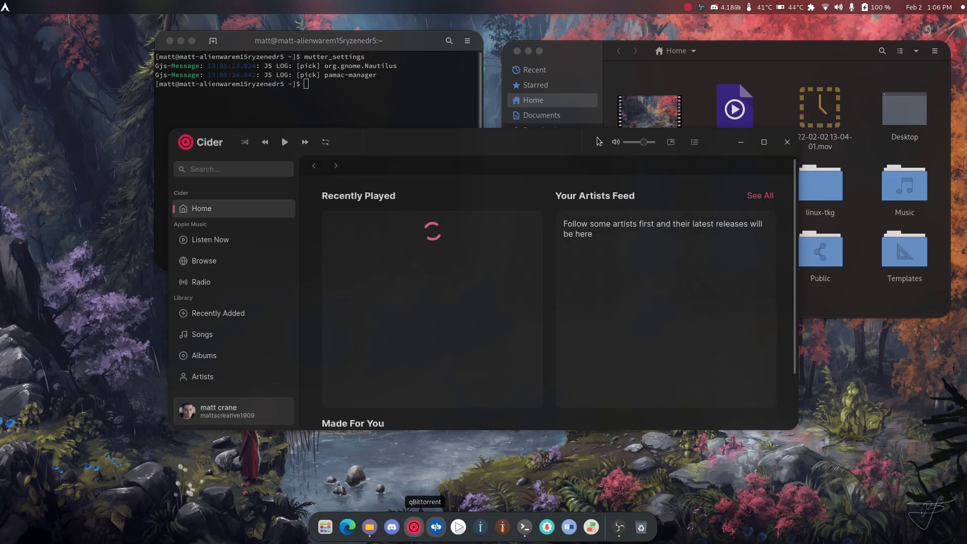
# Step: Move Cider around to inspect its corners, then rerun mutter_settings from the terminal
pyautogui.moveTo(596, 137); pyautogui.dragTo(486, 83)
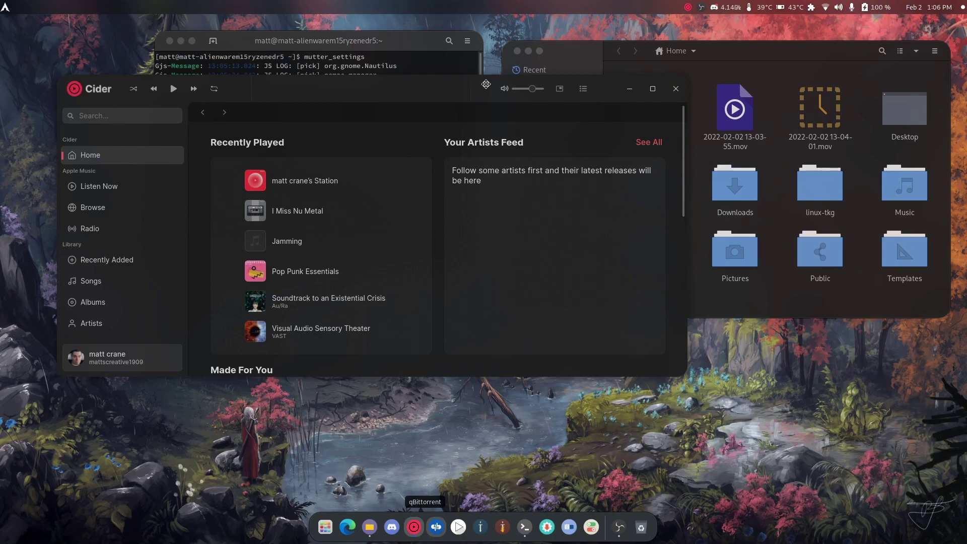
pyautogui.moveTo(486, 84); pyautogui.dragTo(489, 123)
pyautogui.click(420, 98)
pyautogui.press('Up')
pyautogui.press('Return')
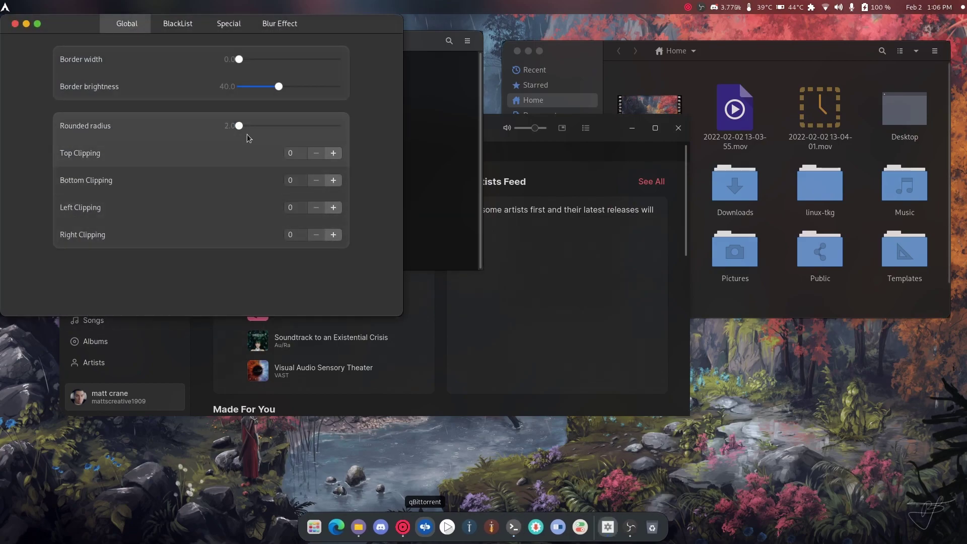
# Step: Set the rounded radius to 25.0, close the settings, and bring Cider to the front
pyautogui.moveTo(240, 126); pyautogui.dragTo(264, 132)
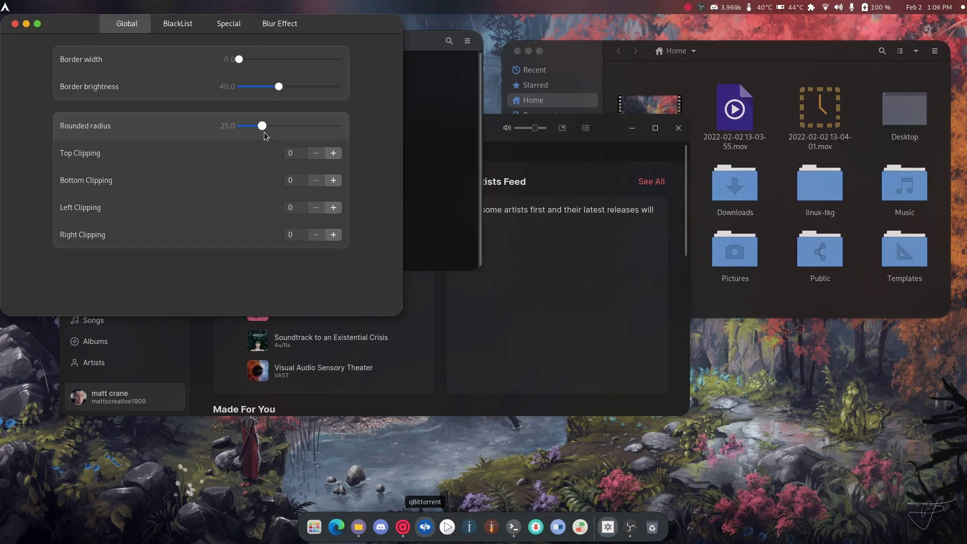
pyautogui.click(14, 24)
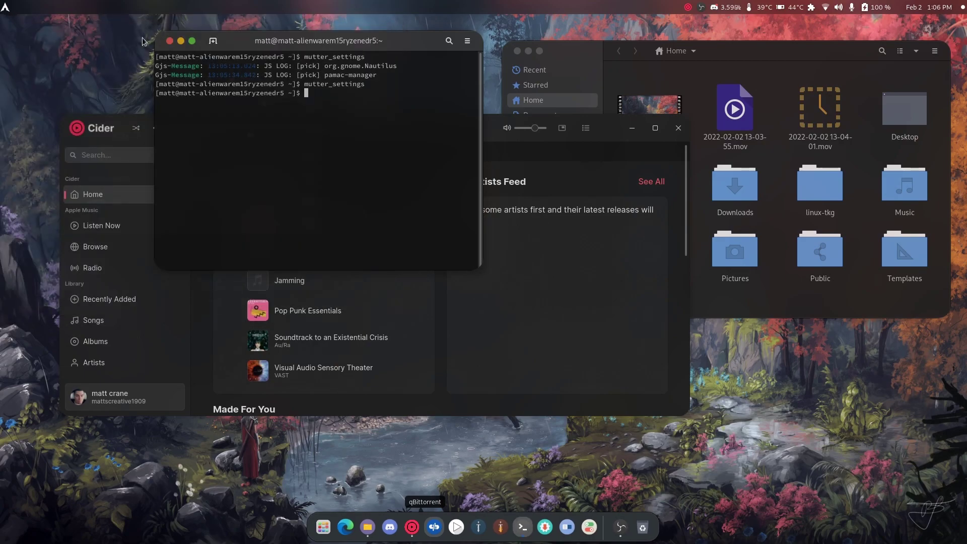
pyautogui.moveTo(502, 138); pyautogui.dragTo(571, 169)
# Step: Close the terminal and Files windows, centre Cider on the desktop, and show the application grid
pyautogui.click(171, 42)
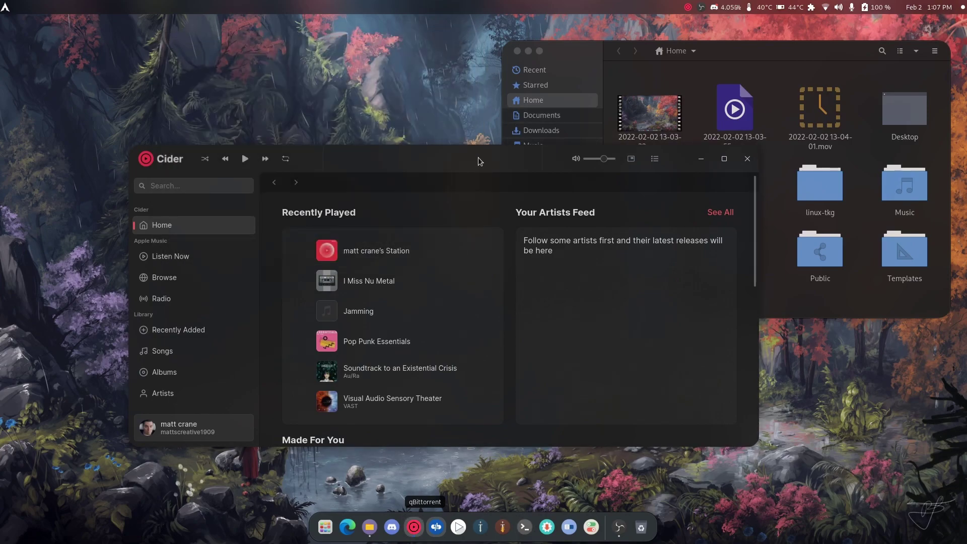
pyautogui.moveTo(540, 165); pyautogui.dragTo(433, 40)
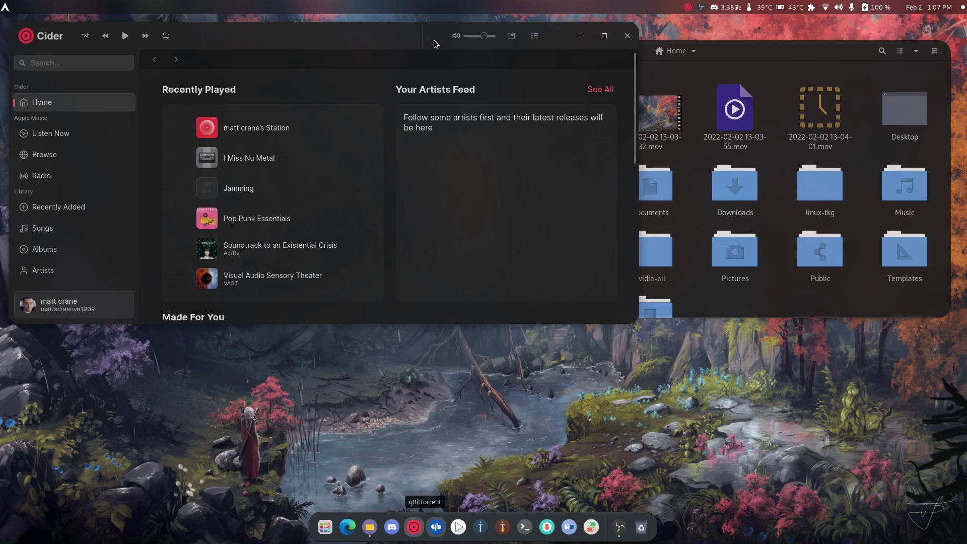
pyautogui.moveTo(834, 51); pyautogui.dragTo(840, 50)
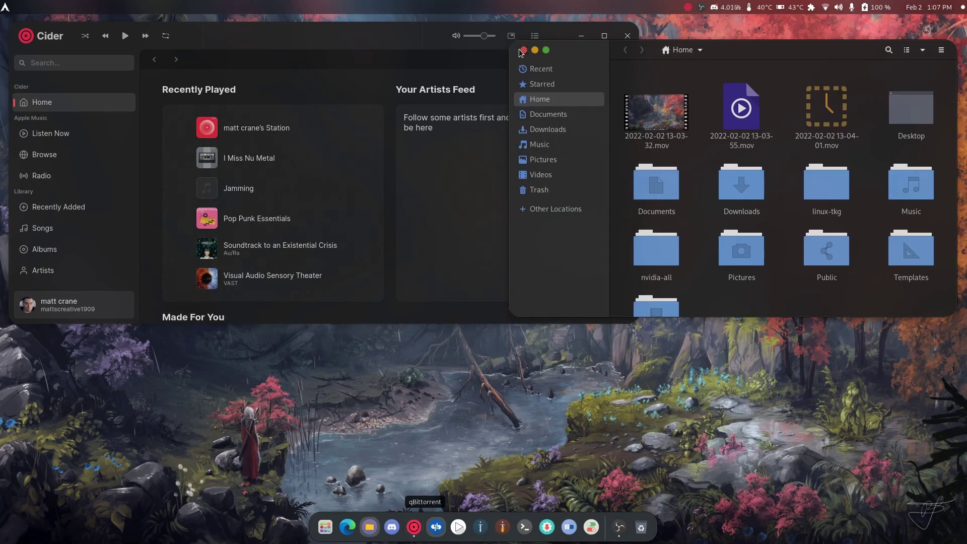
pyautogui.click(523, 49)
pyautogui.moveTo(427, 37); pyautogui.dragTo(663, 106)
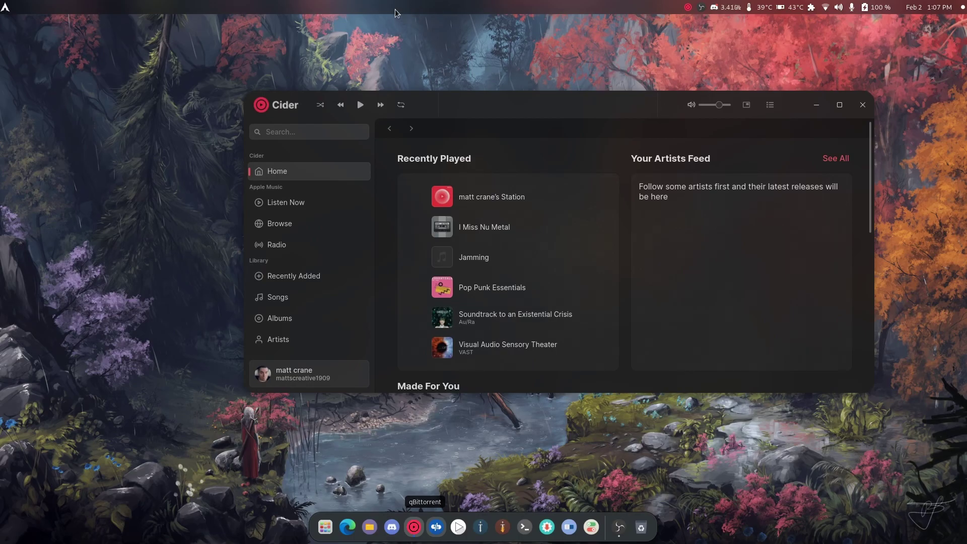
pyautogui.click(330, 535)
# Step: Scroll through the application grid pages, then return to the desktop showing Cider
pyautogui.click(325, 527)
pyautogui.scroll(-1, 664, 385)
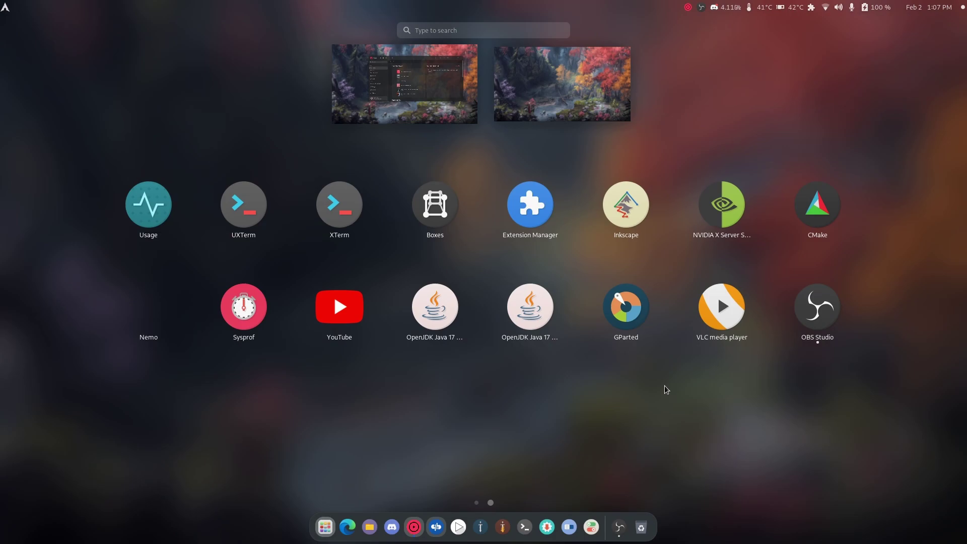
pyautogui.scroll(1, 664, 385)
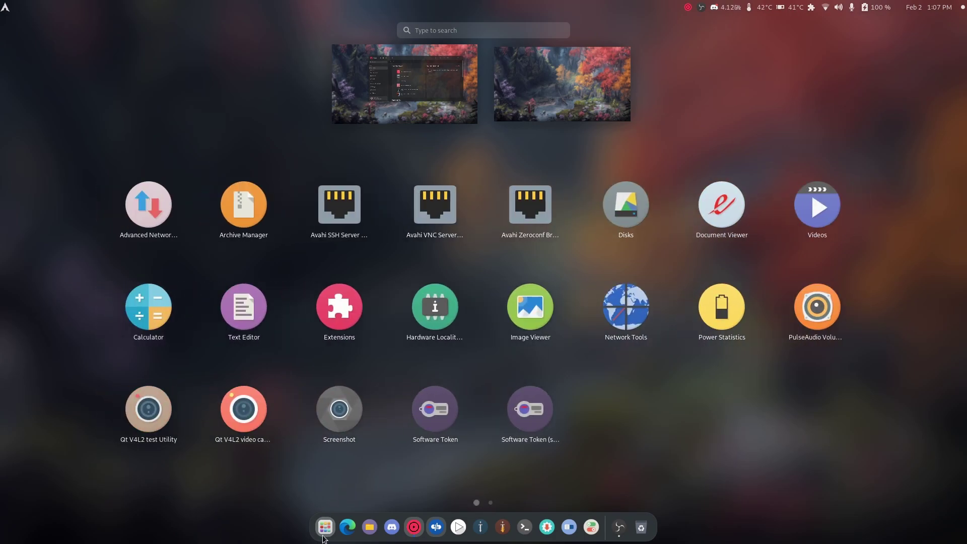
pyautogui.click(436, 96)
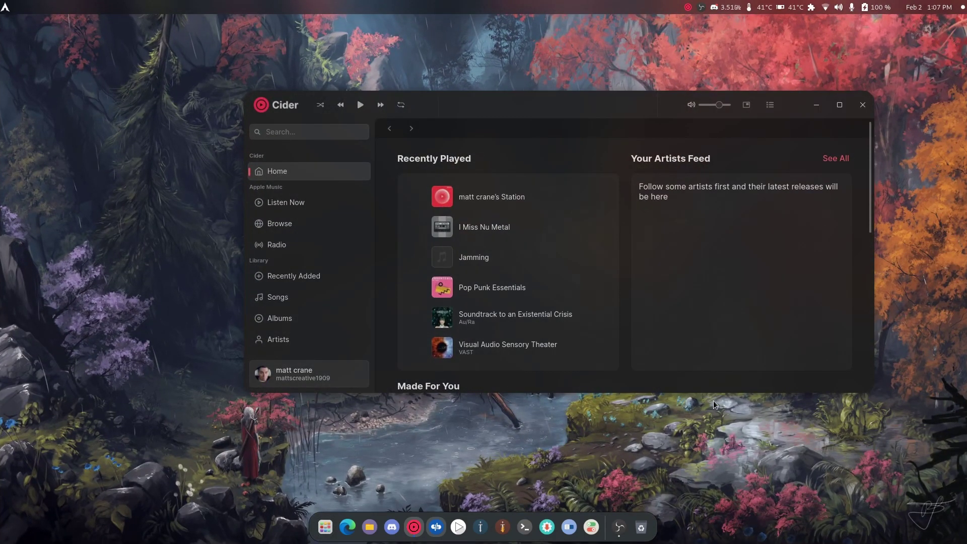